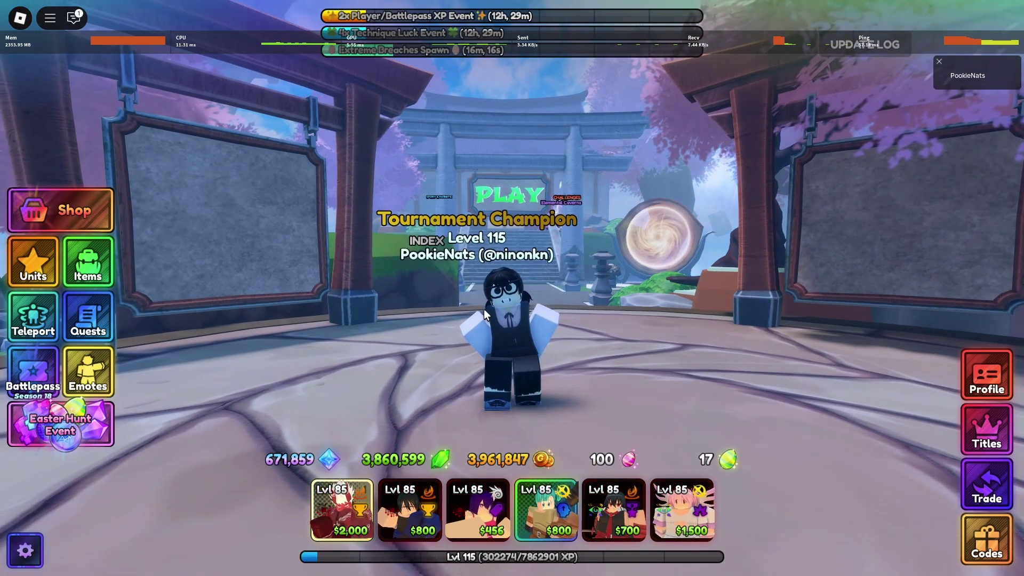
Preview the Easter Egg Hunt event's Gamemode page, then close it and look around the lobby
click(61, 424)
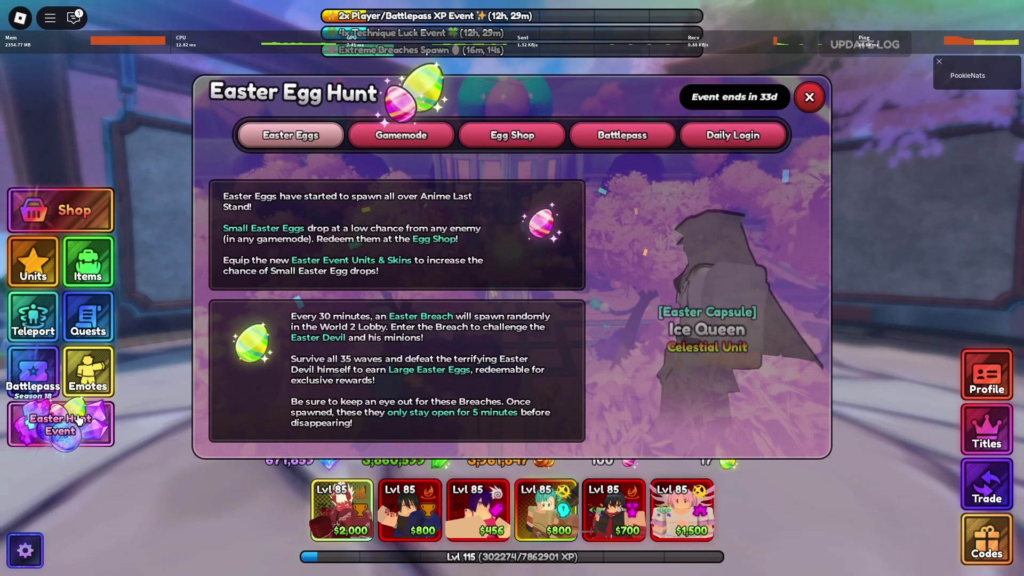
click(402, 138)
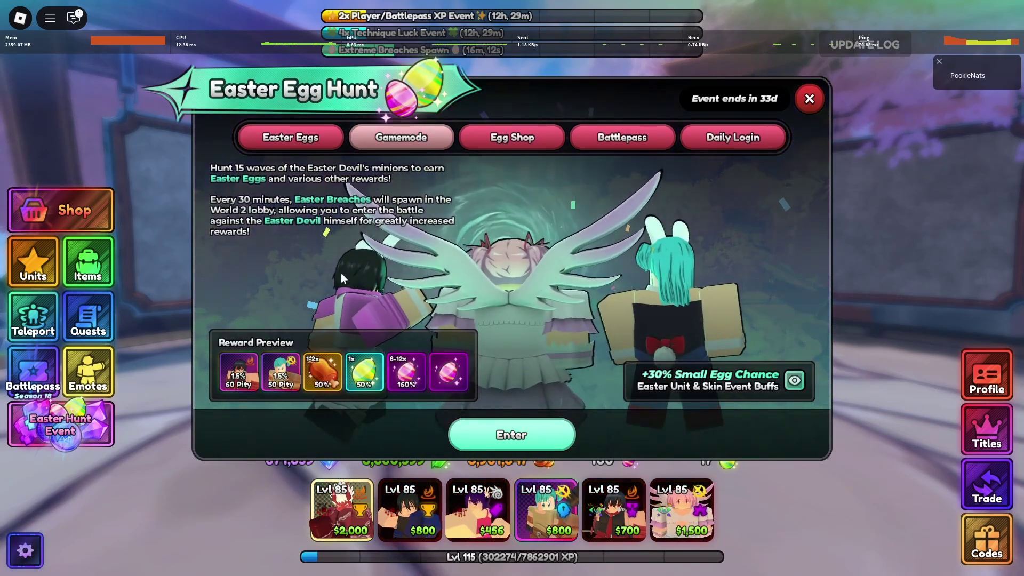
click(810, 98)
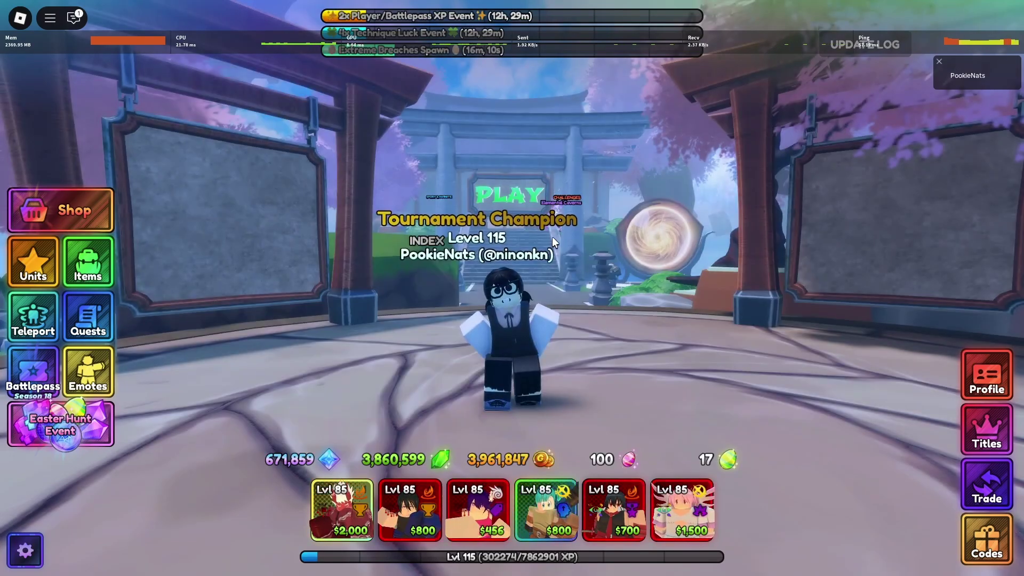
key(a)
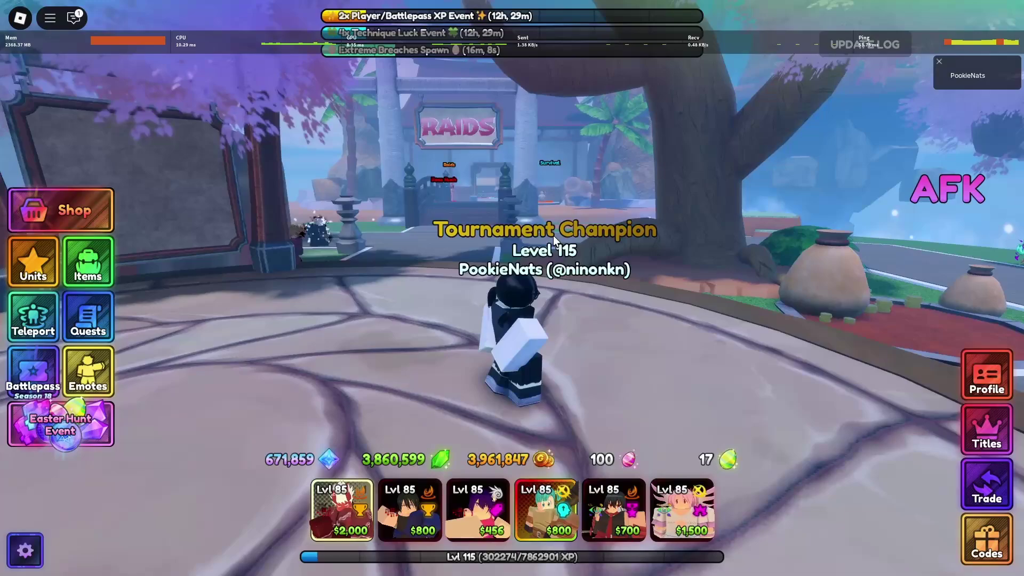
key(a)
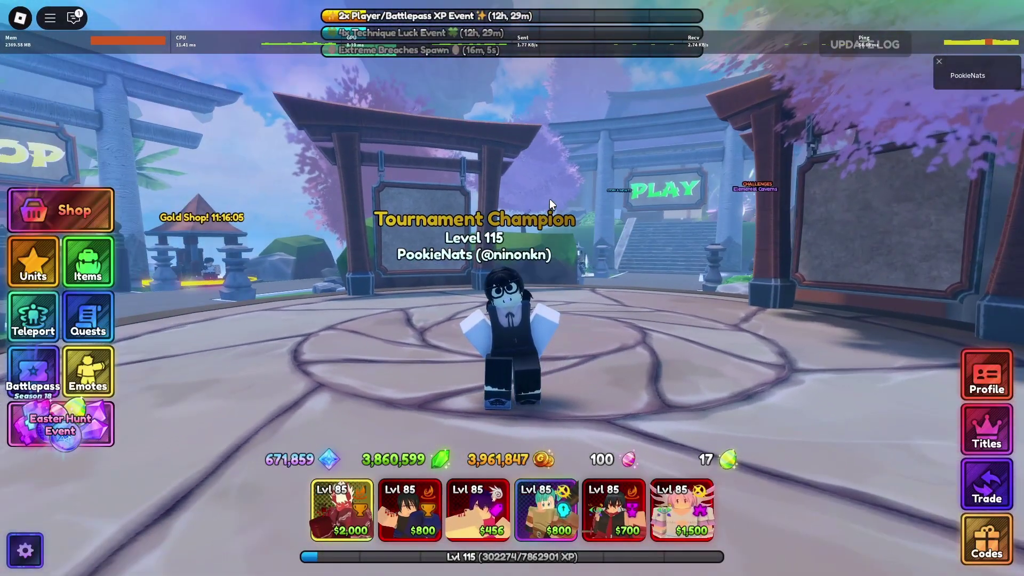
scroll(558, 303, up, 3)
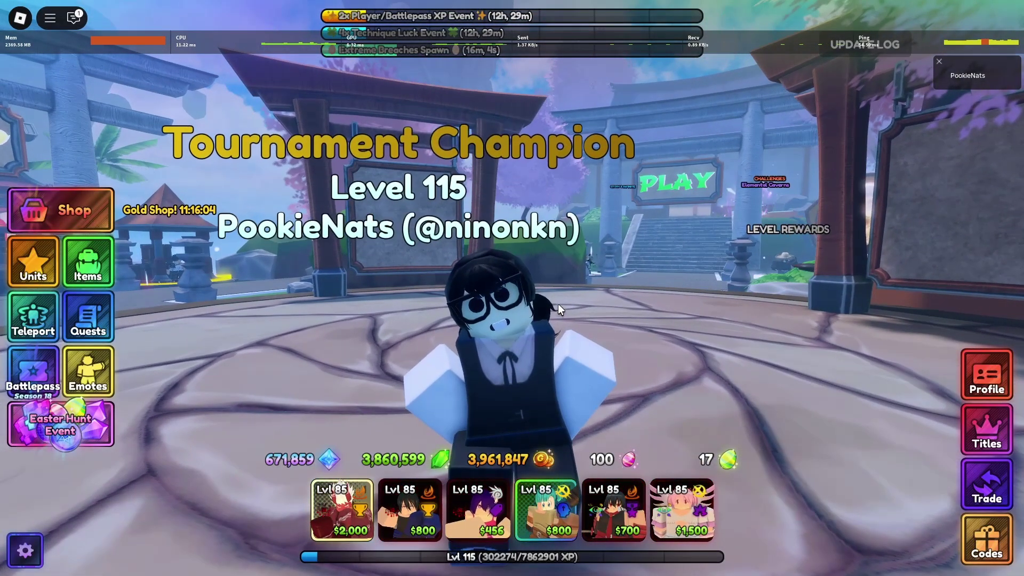
scroll(558, 303, down, 2)
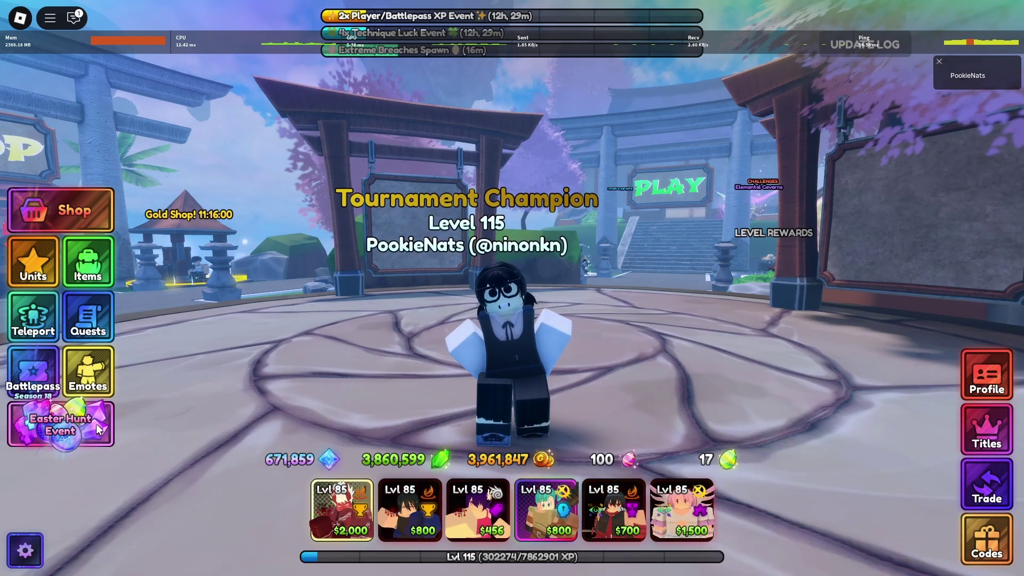
Walk toward the PLAY gate and enter the Easter Breach from the event's Gamemode page
click(52, 433)
click(401, 137)
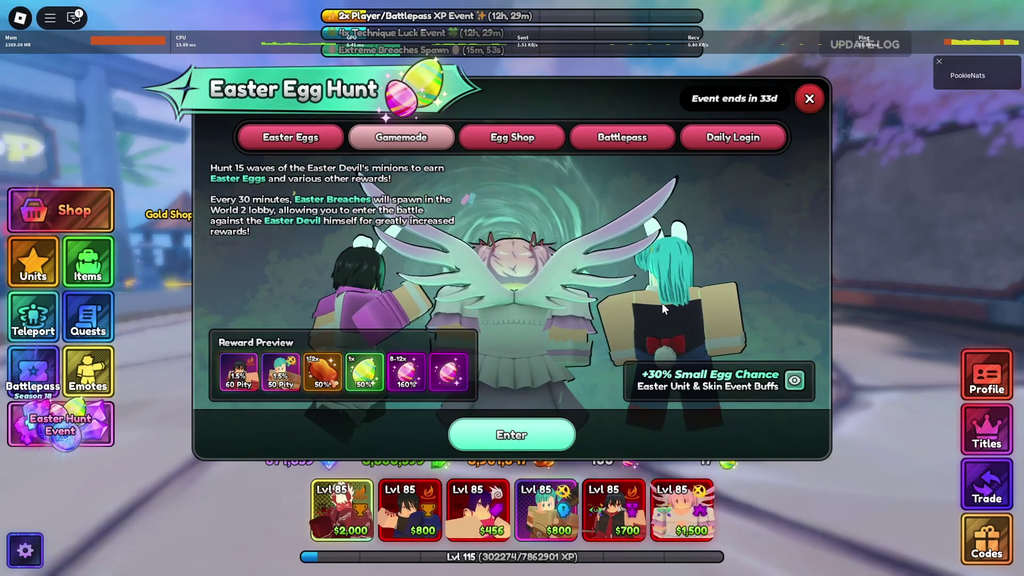
click(810, 98)
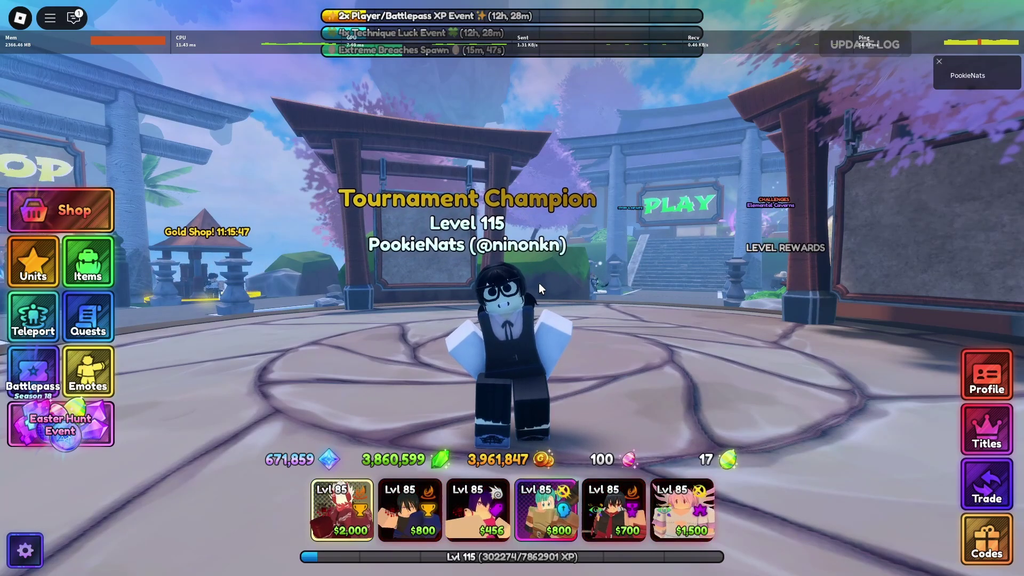
key(w)
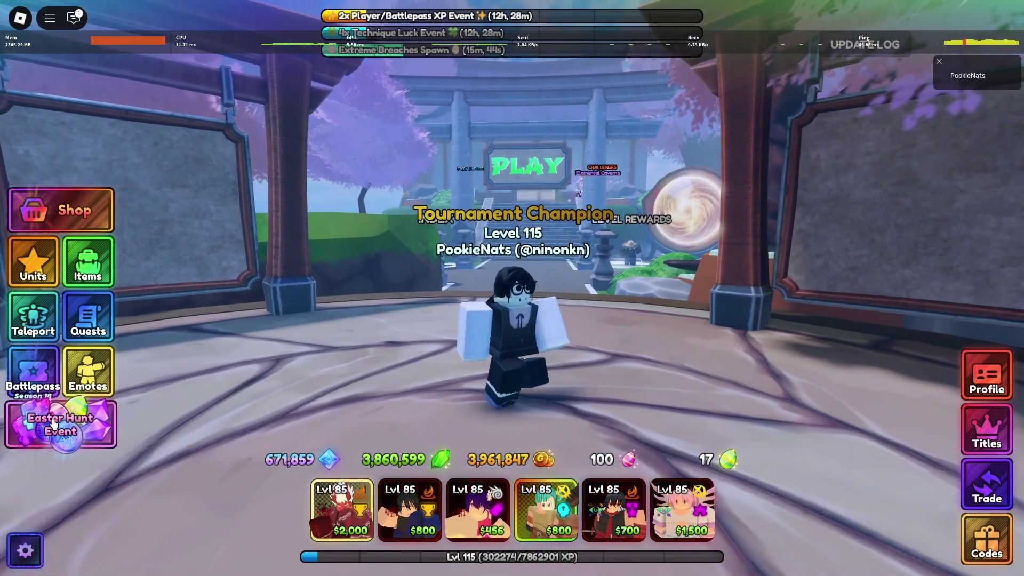
click(60, 424)
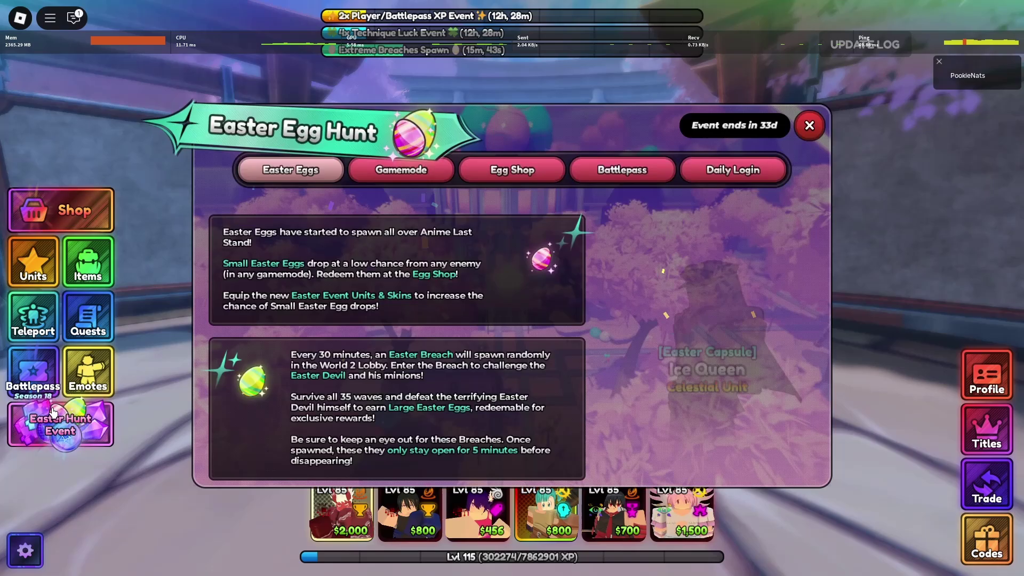
click(368, 137)
click(567, 434)
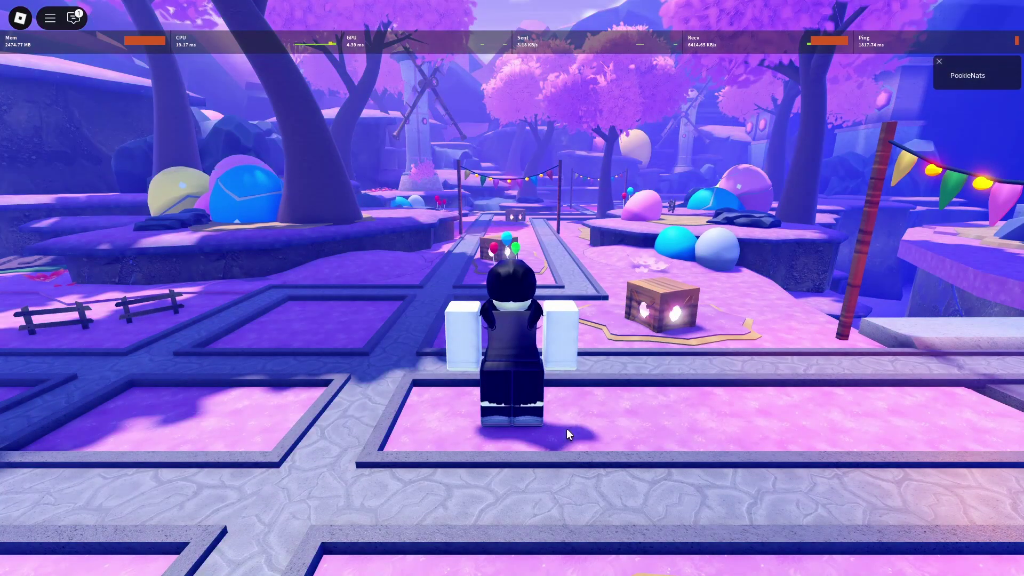
Inspect the stats cards of the five equipped hotbar units as the Easter Castle run begins
mouse_move(353, 521)
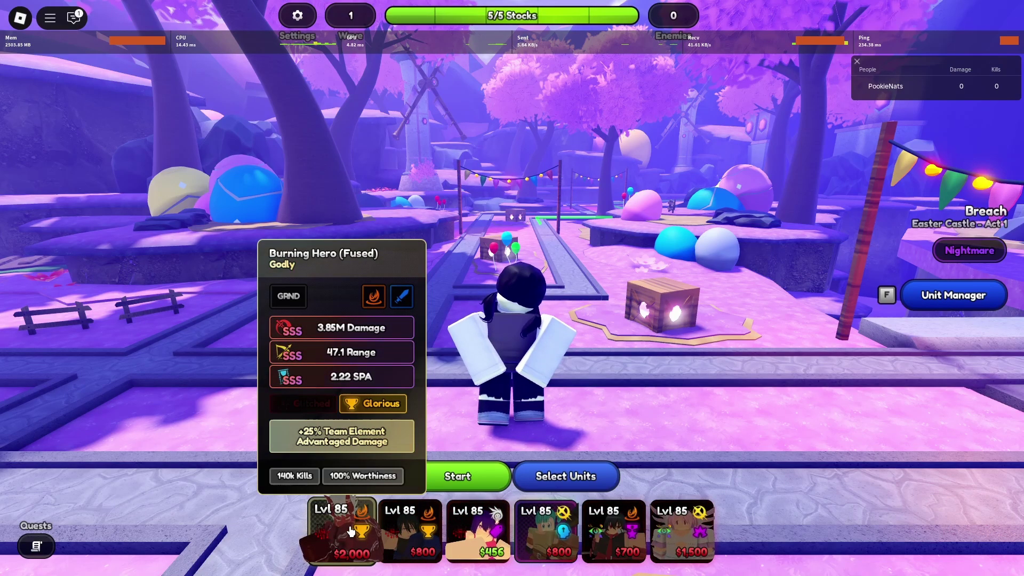
mouse_move(423, 516)
mouse_move(465, 537)
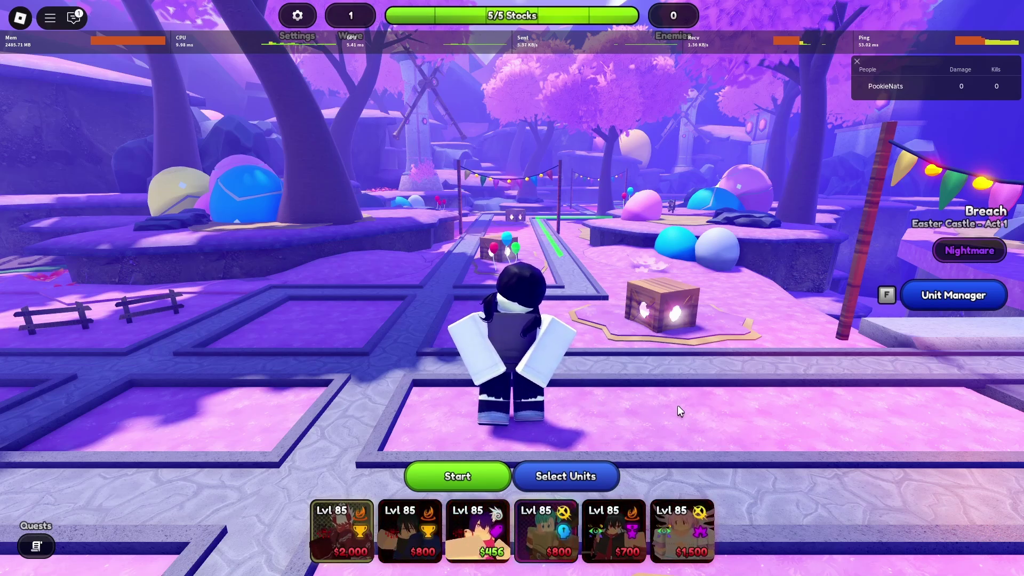
mouse_move(685, 519)
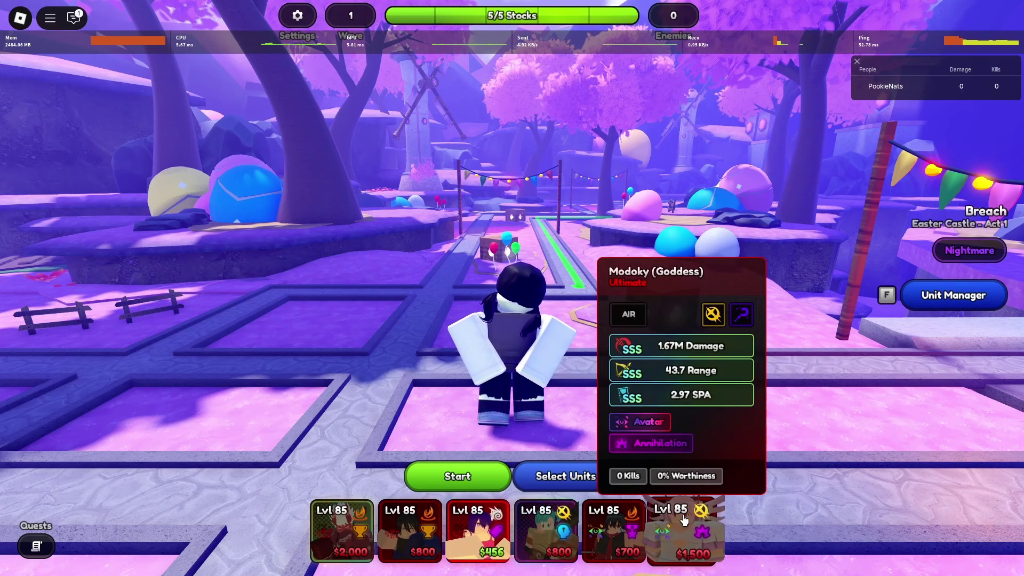
mouse_move(555, 532)
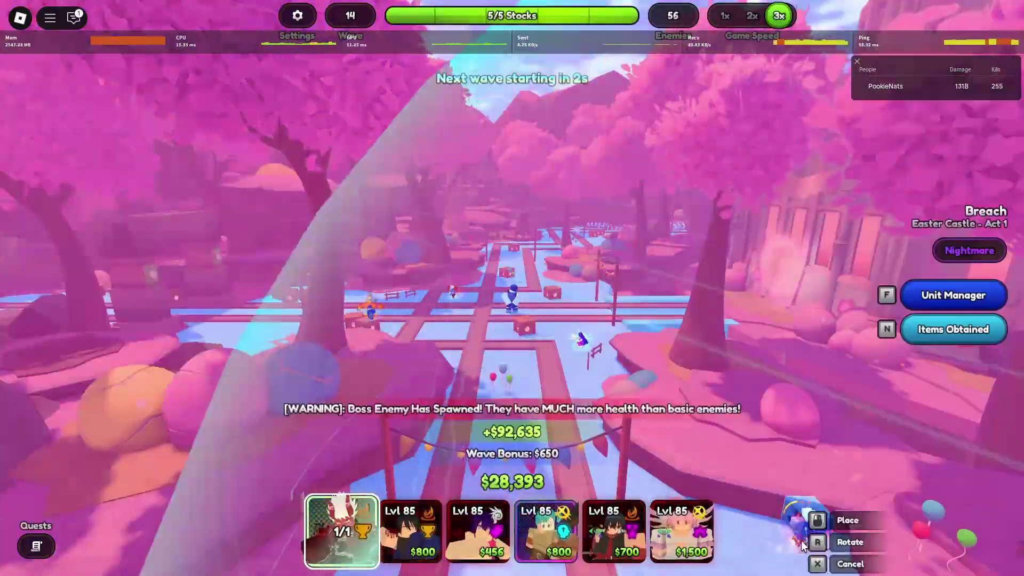
Open the Unit Manager at the wave 15 boss, then switch to the Discord window
key(f)
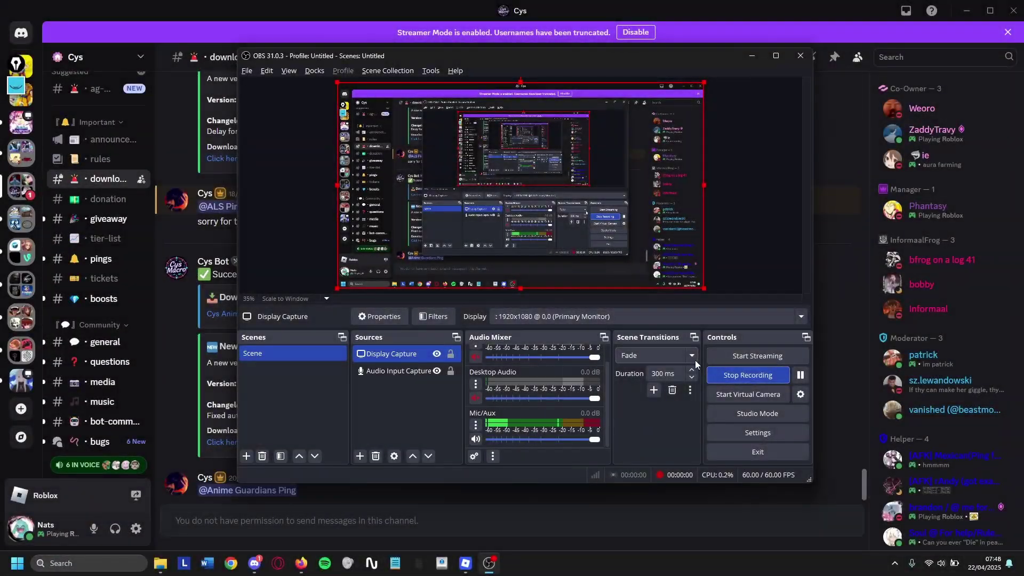
click(477, 4)
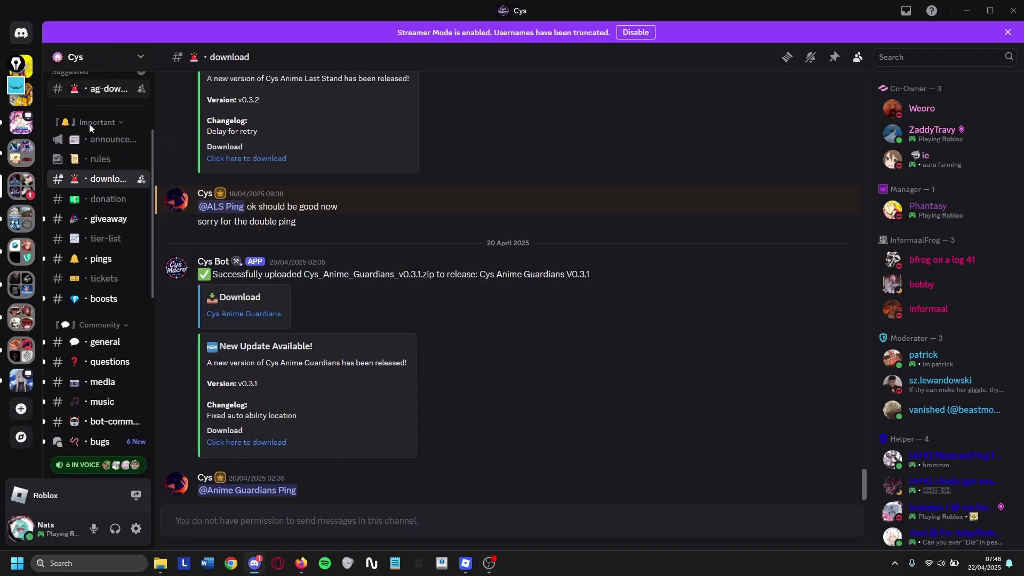
Follow the Anime Last Stand release post's download link to the Cys Macros site
scroll(88, 124, up, 3)
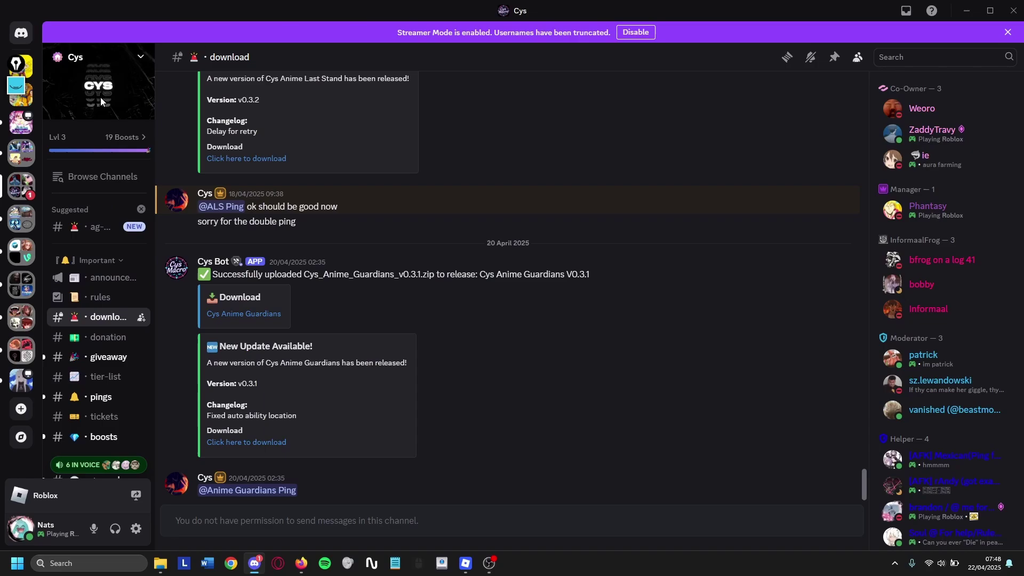
scroll(104, 327, down, 2)
scroll(103, 325, up, 2)
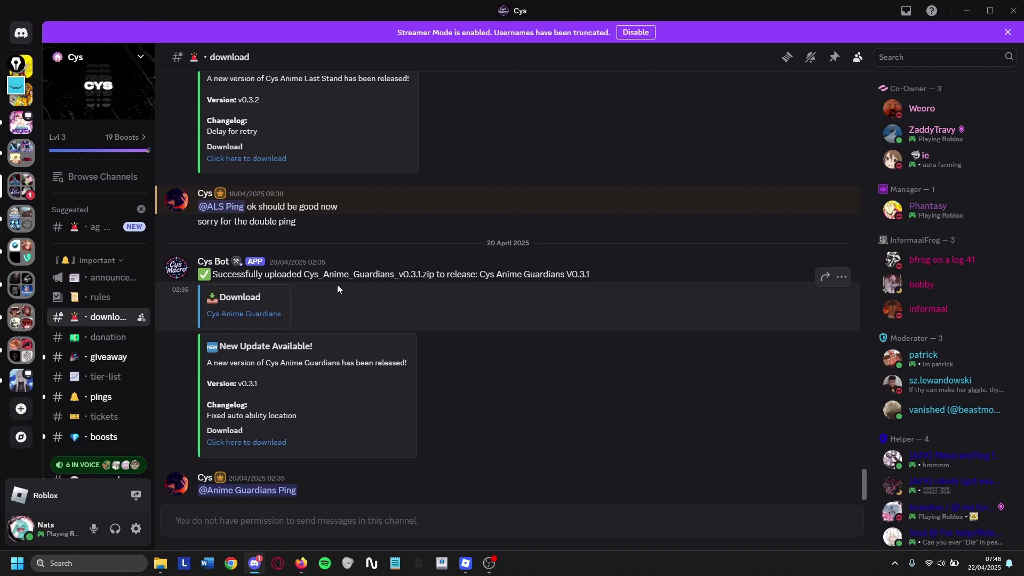
scroll(399, 277, up, 4)
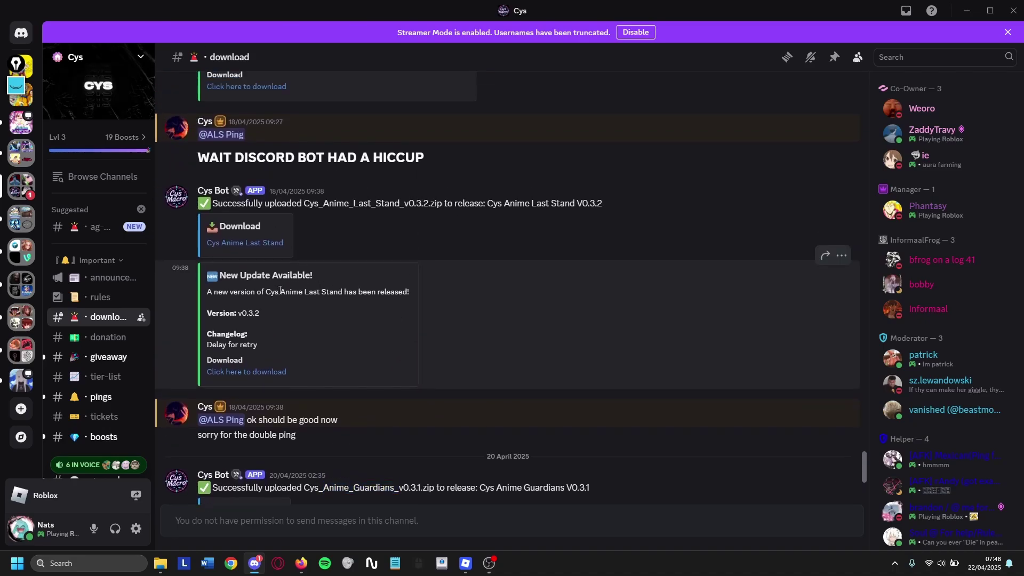
click(246, 372)
click(591, 342)
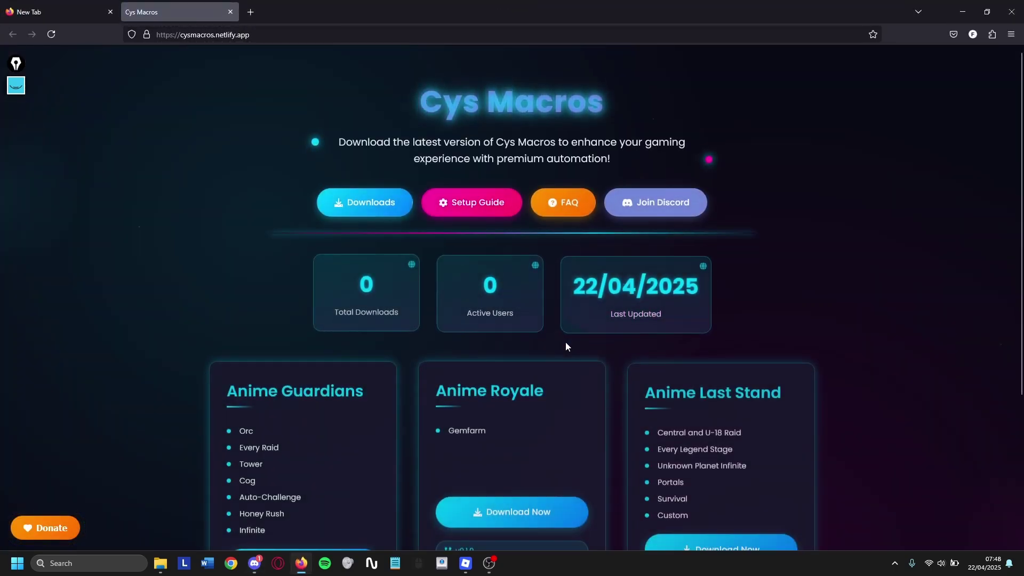
scroll(567, 347, down, 3)
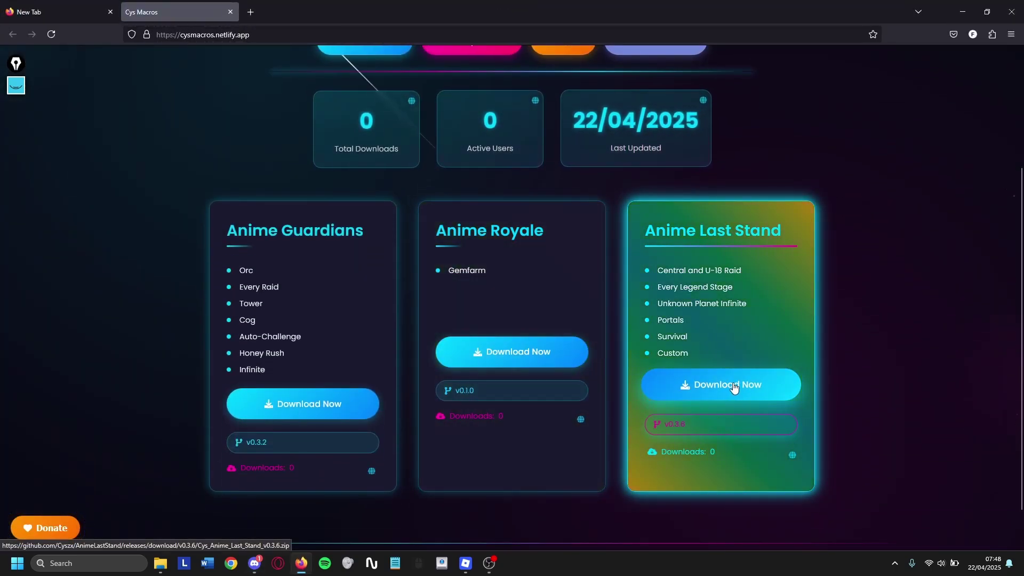
Minimize the browser and Discord, and bring File Explorer back to the Downloads folder
click(963, 11)
click(966, 12)
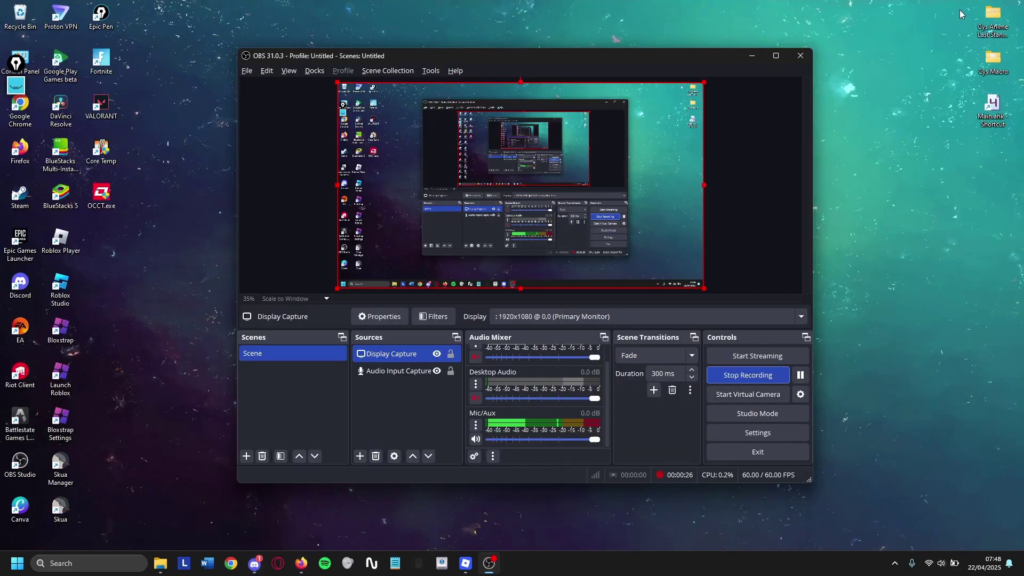
click(160, 563)
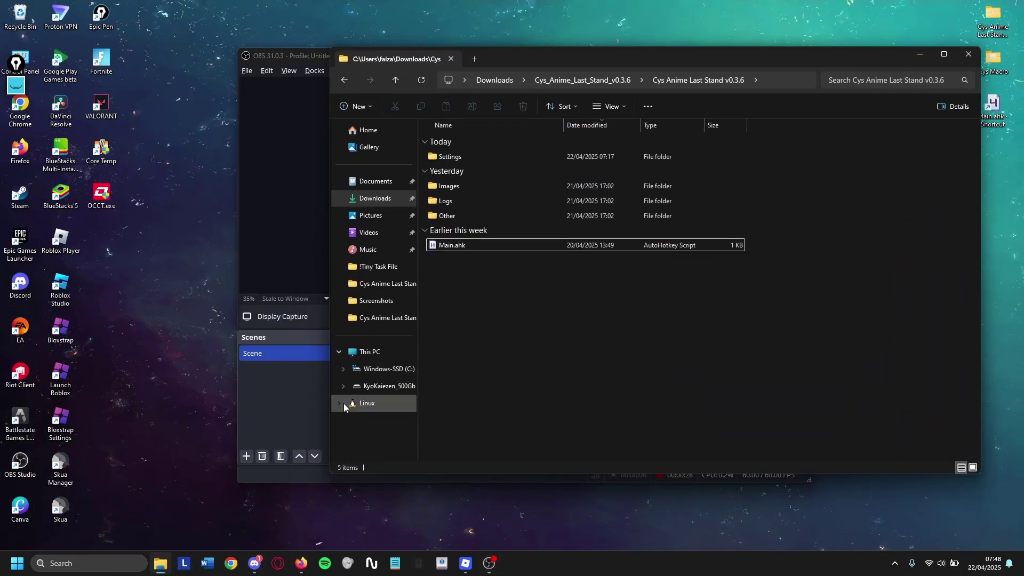
click(375, 201)
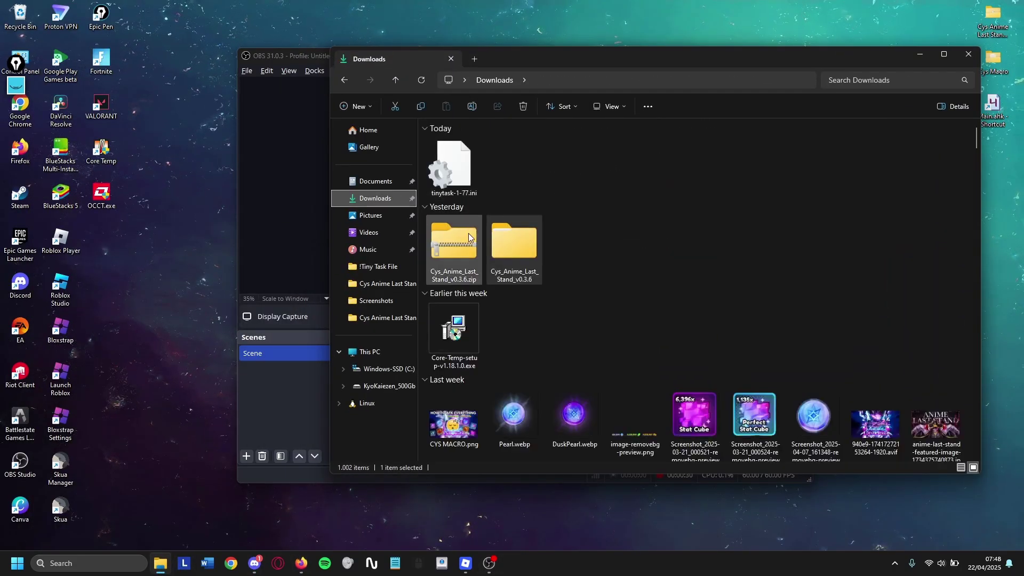
Open the extracted Cys_Anime_Last_Stand_v0.3.6 folder and its inner folder, then centre the window
click(448, 249)
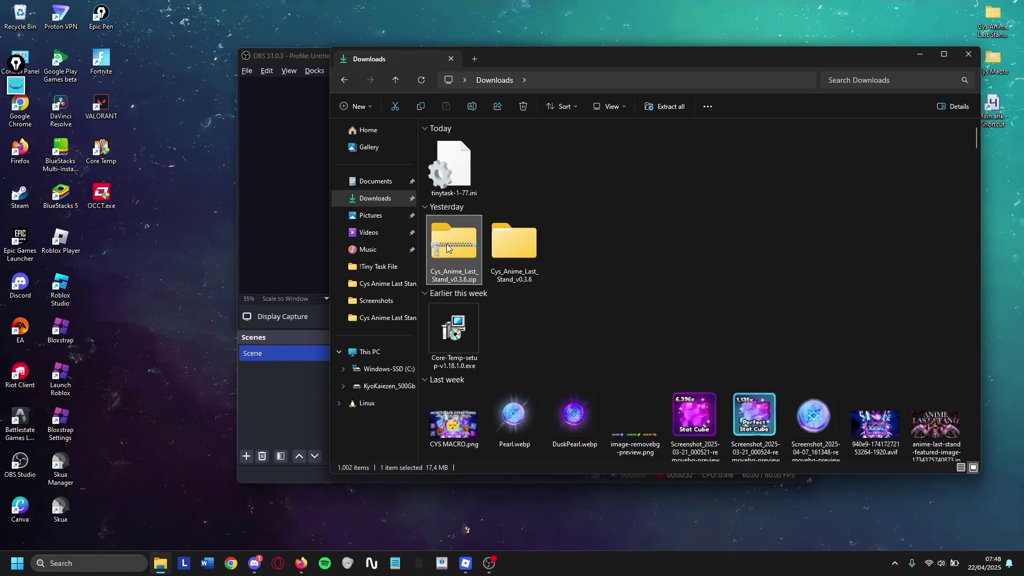
right_click(447, 246)
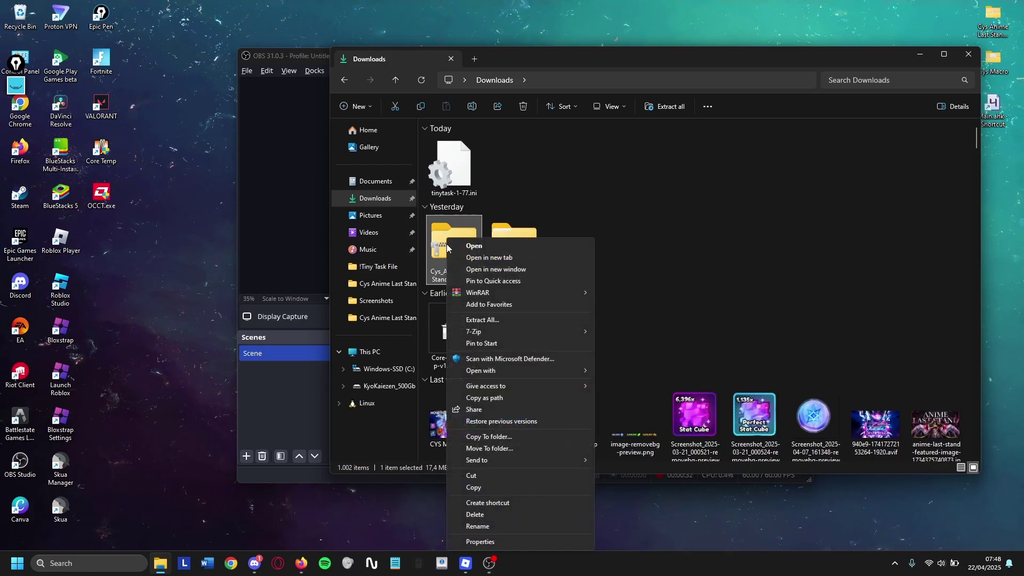
click(656, 221)
double_click(507, 254)
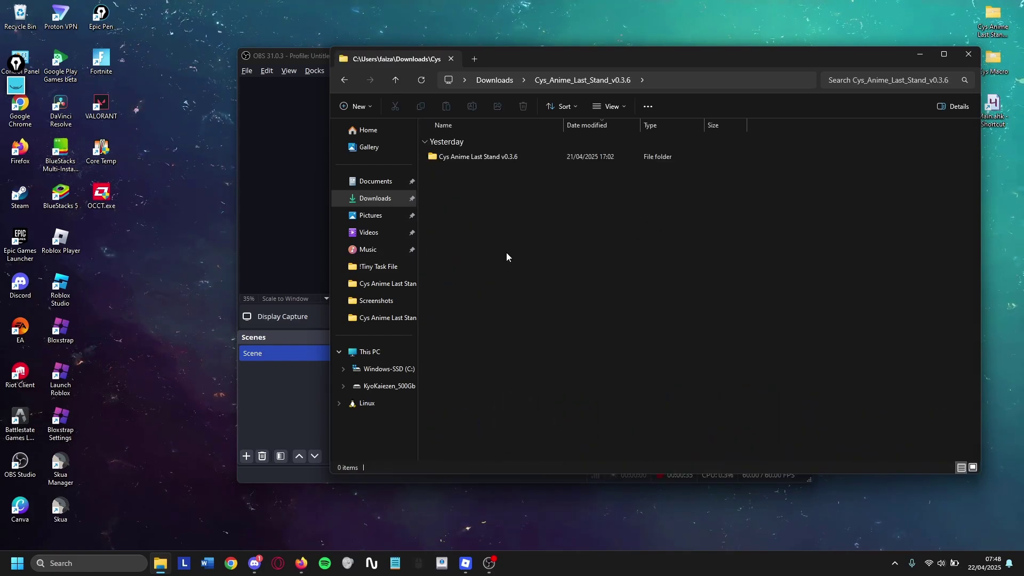
double_click(465, 157)
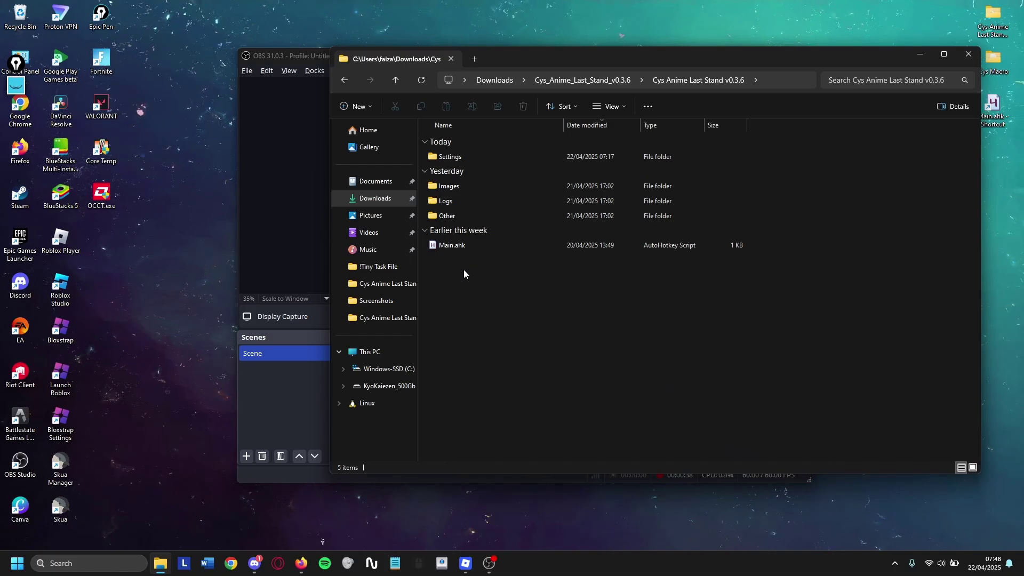
drag(523, 62, 378, 78)
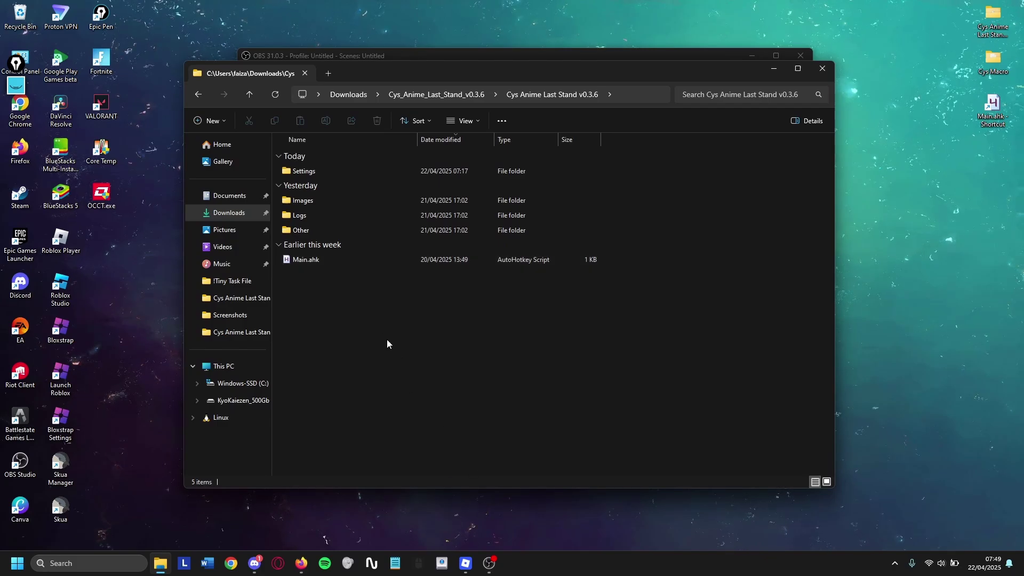
Run Main.ahk to launch the Cys Anime Last Stand v0.3.6 macro window
double_click(344, 255)
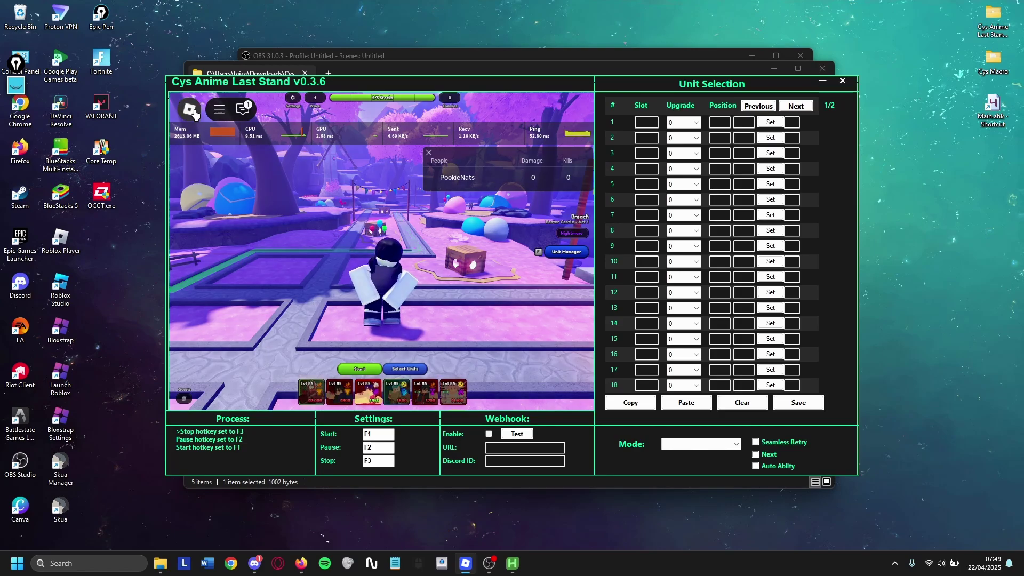
key(Escape)
key(Escape)
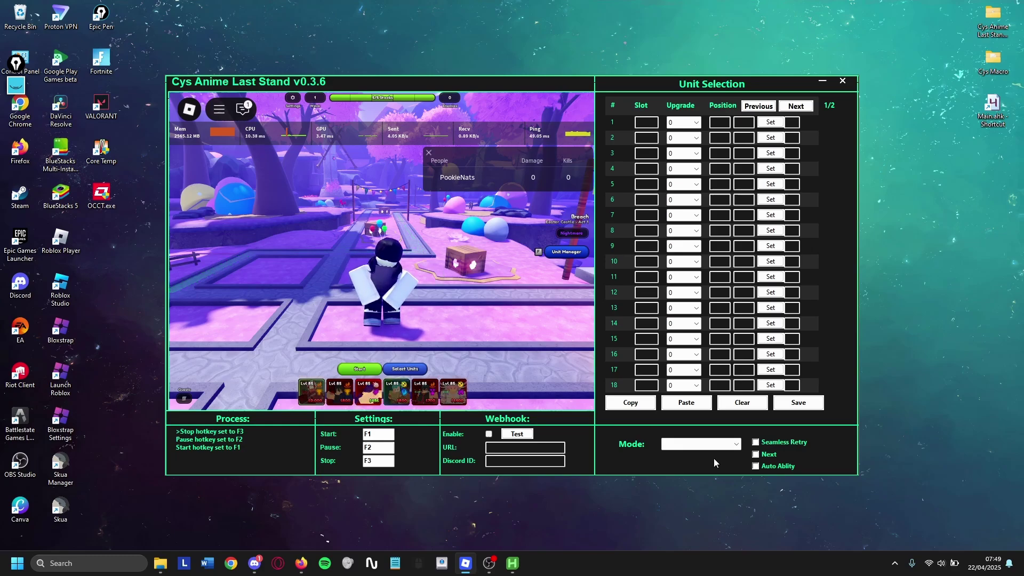
Select Easter mode and check unit 1's position picker without changing it
click(688, 445)
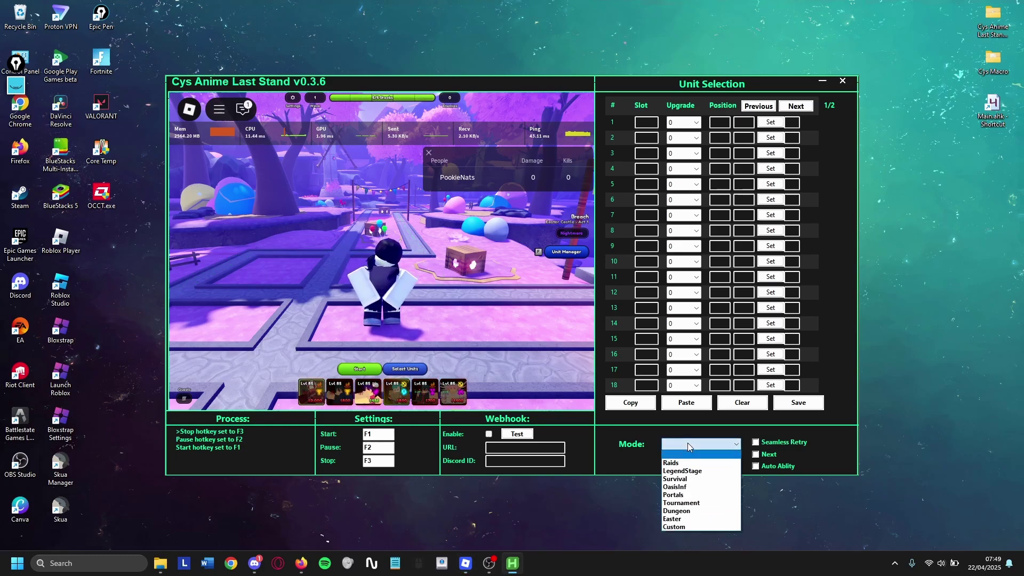
click(672, 519)
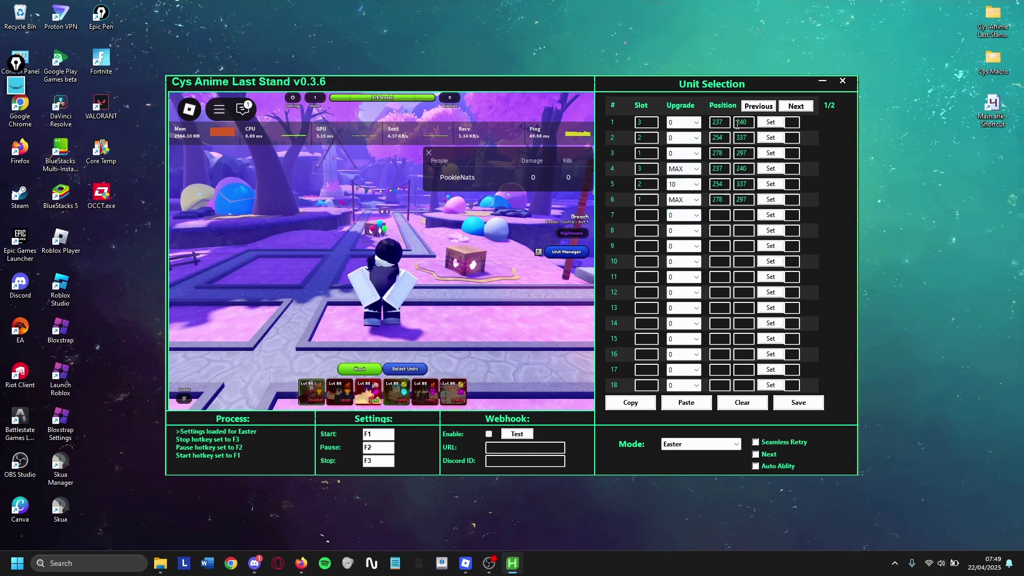
click(433, 273)
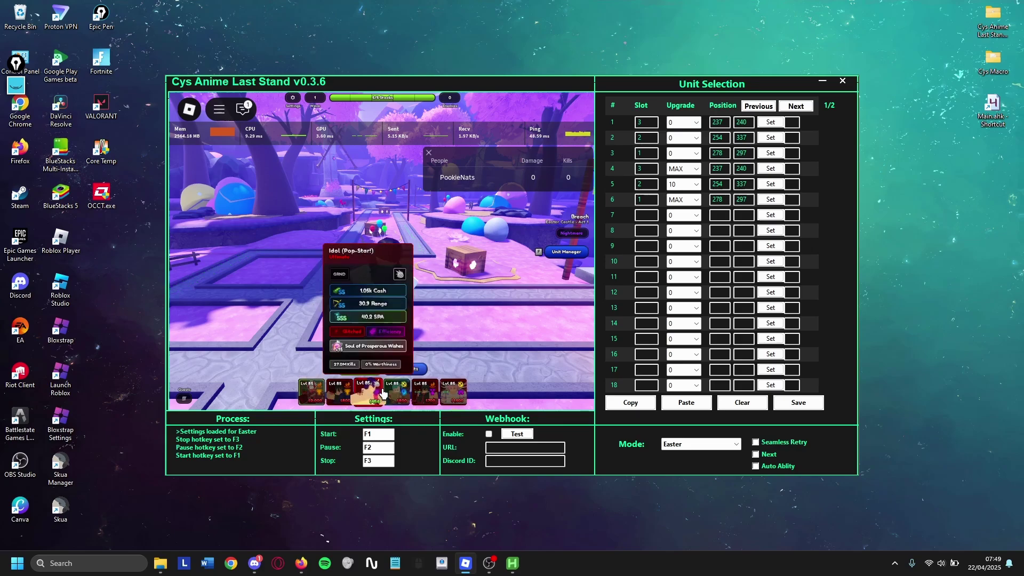
mouse_move(374, 390)
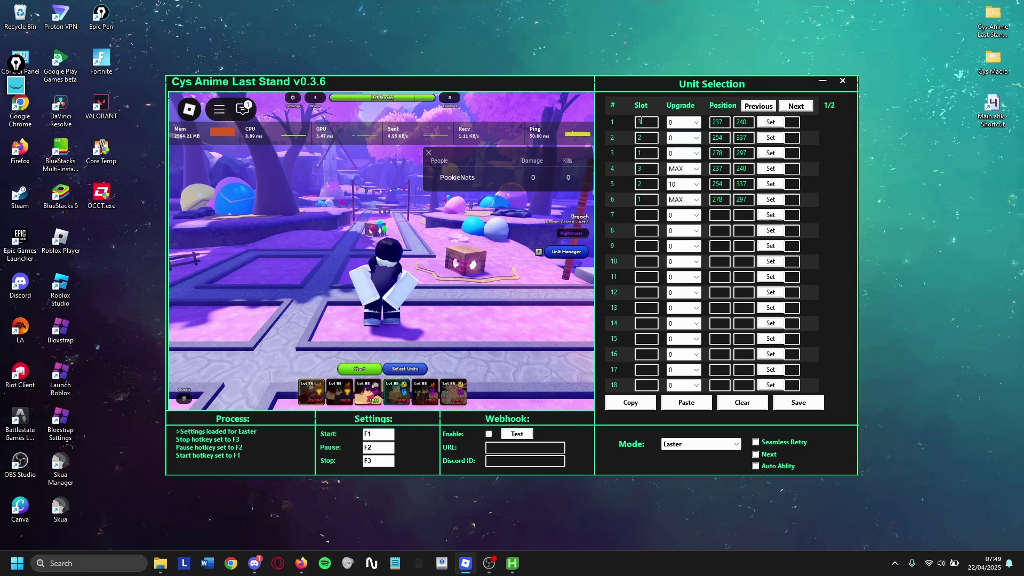
click(771, 124)
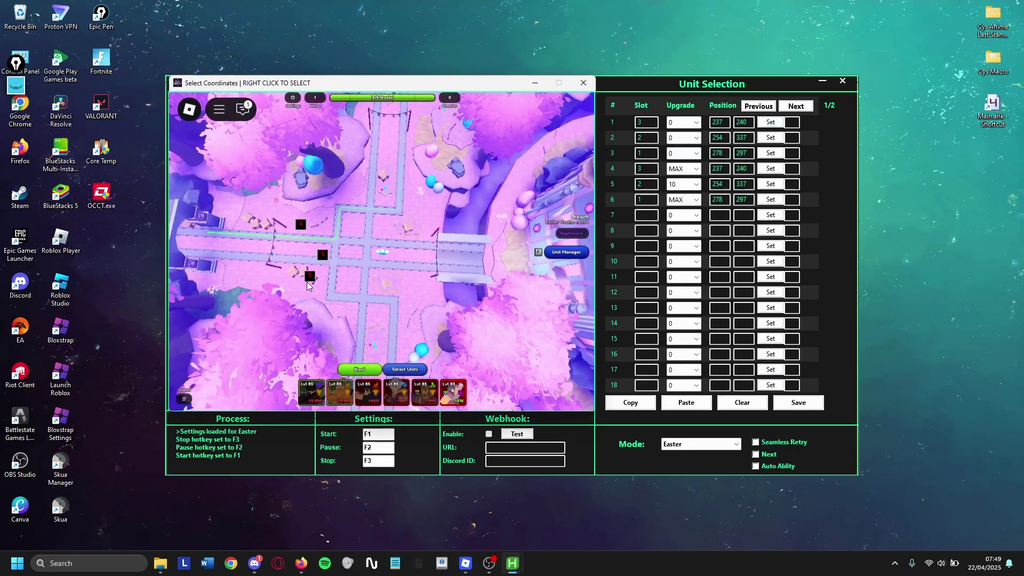
click(593, 84)
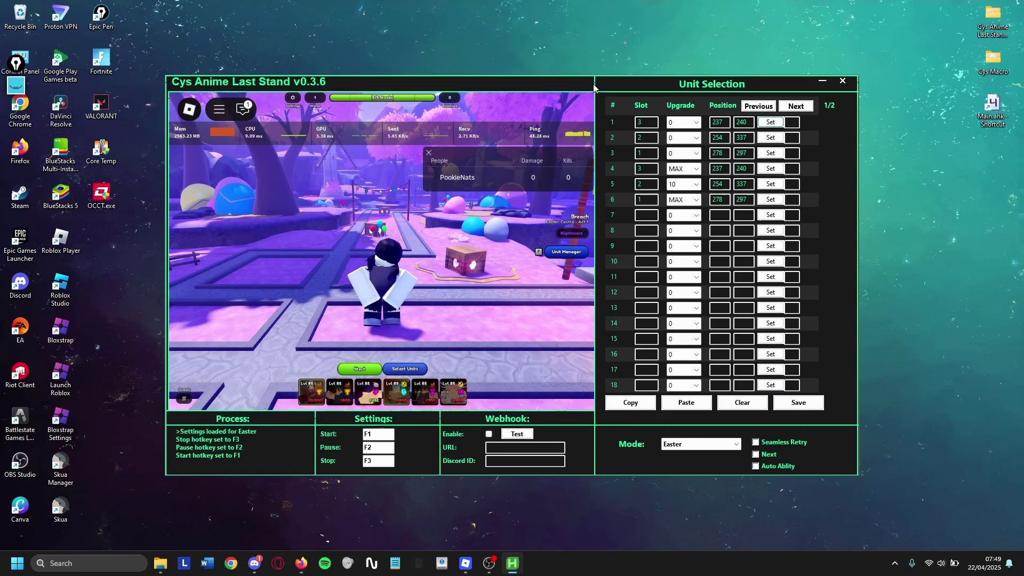
click(425, 276)
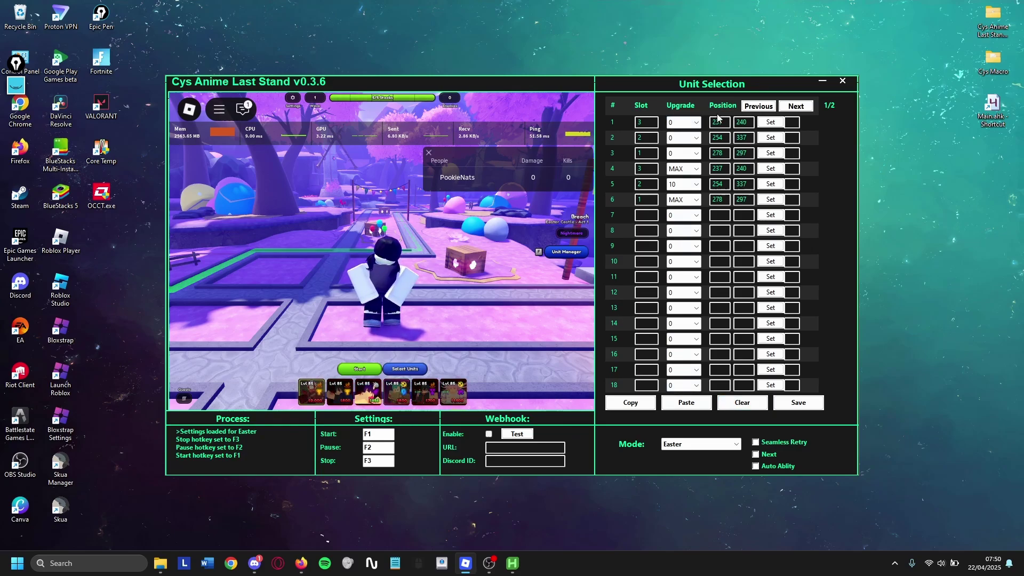
Save the Easter unit setup, then switch to Raids and back to confirm it reloads
click(799, 403)
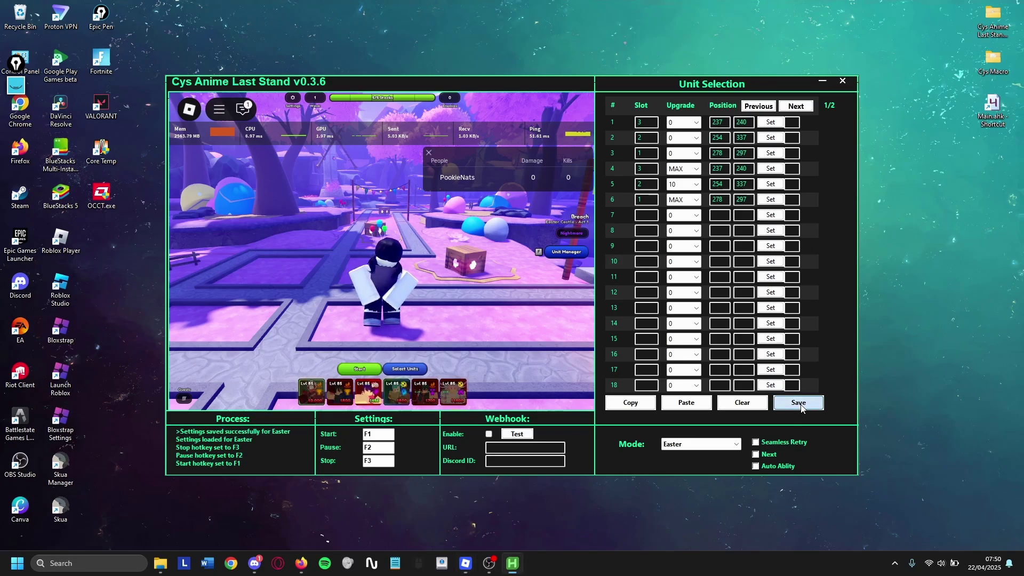
click(710, 443)
click(690, 459)
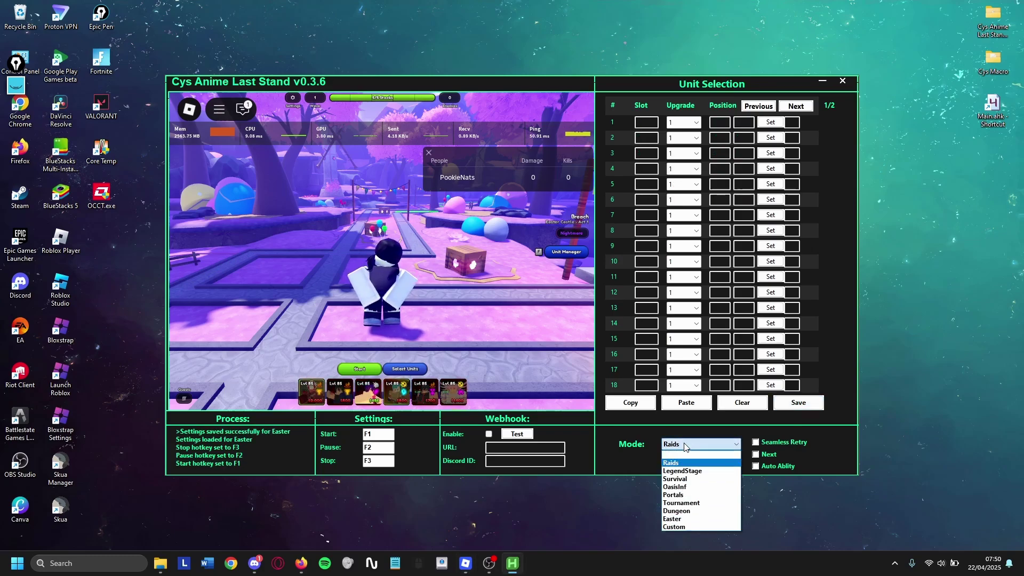
click(693, 520)
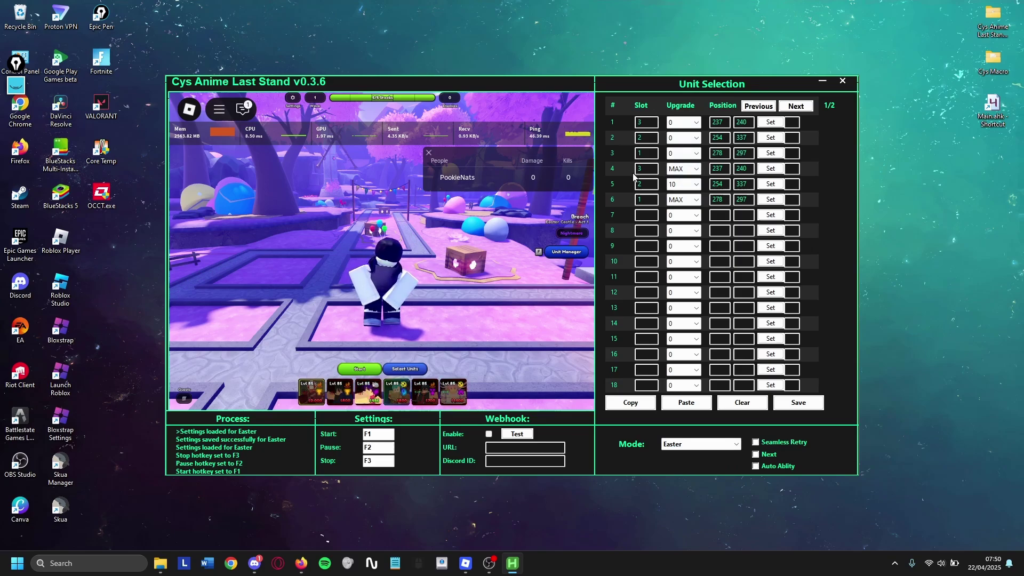
click(293, 98)
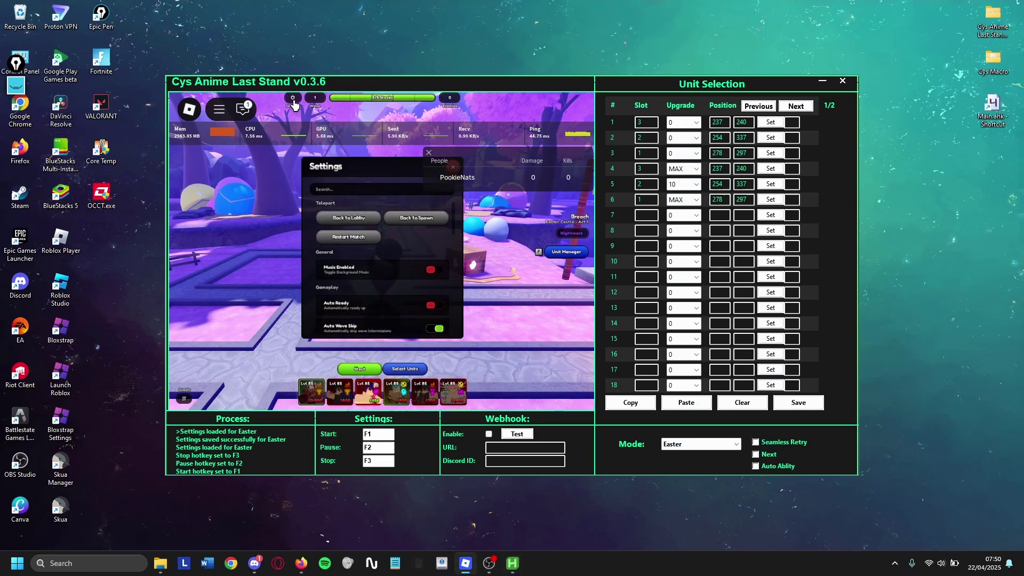
scroll(418, 244, down, 8)
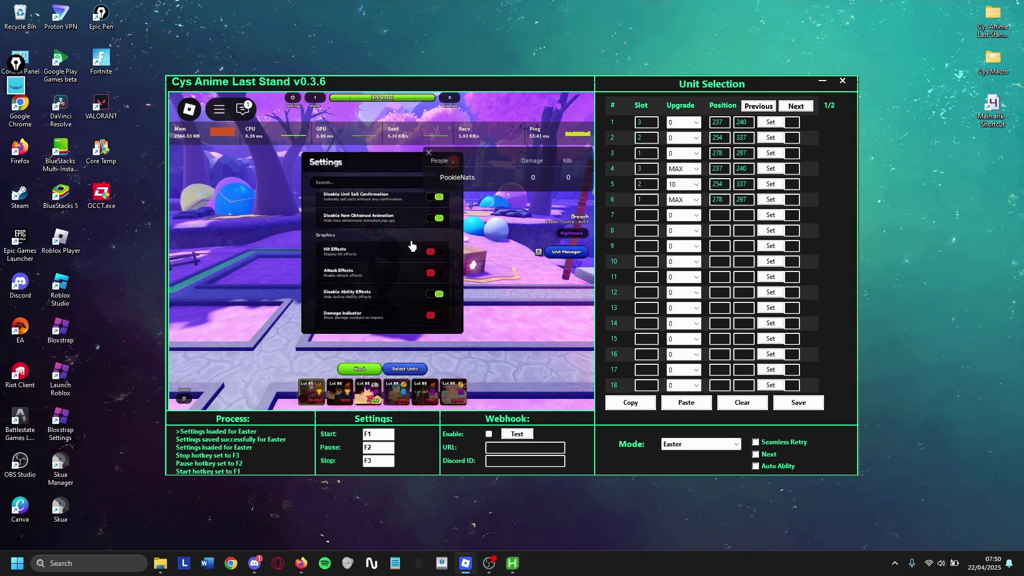
click(300, 100)
click(193, 114)
click(312, 140)
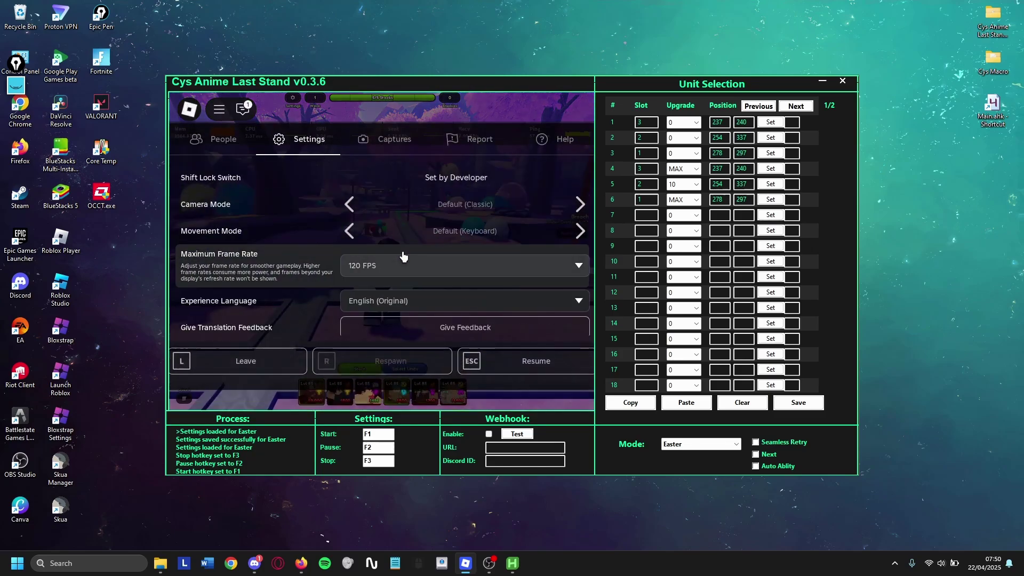
scroll(400, 267, down, 6)
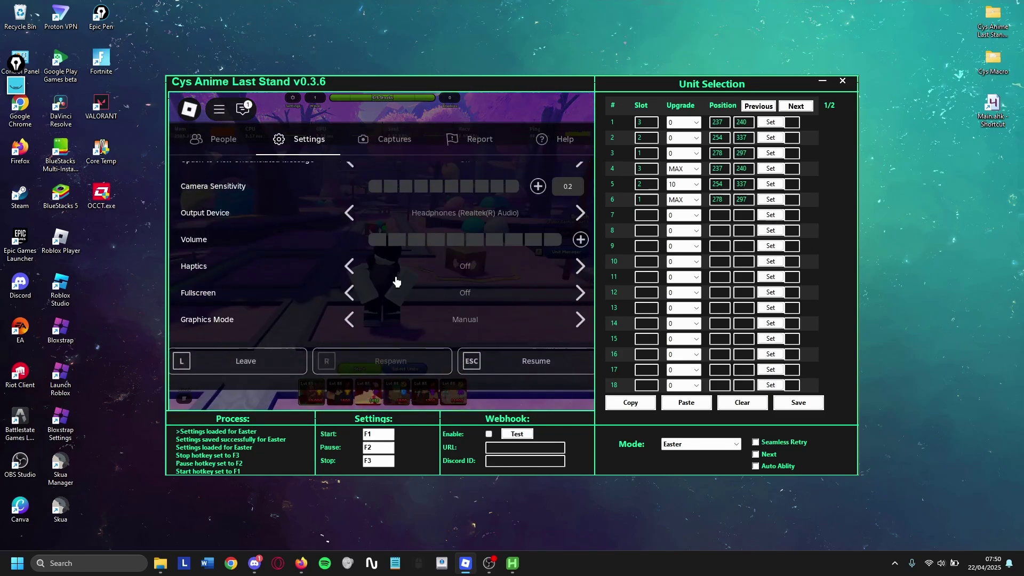
scroll(395, 281, down, 1)
scroll(356, 258, up, 2)
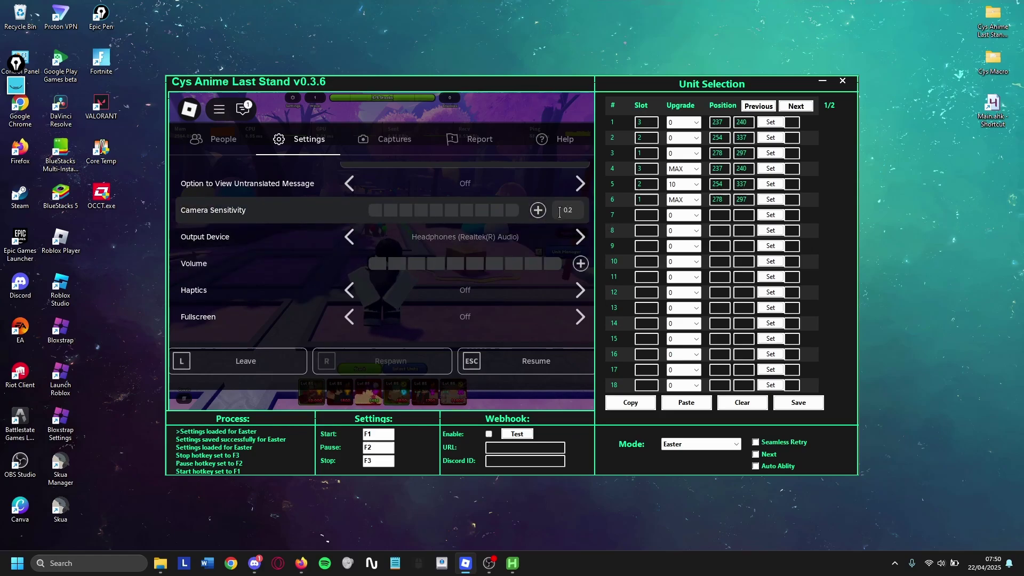
scroll(570, 224, up, 3)
scroll(571, 256, down, 6)
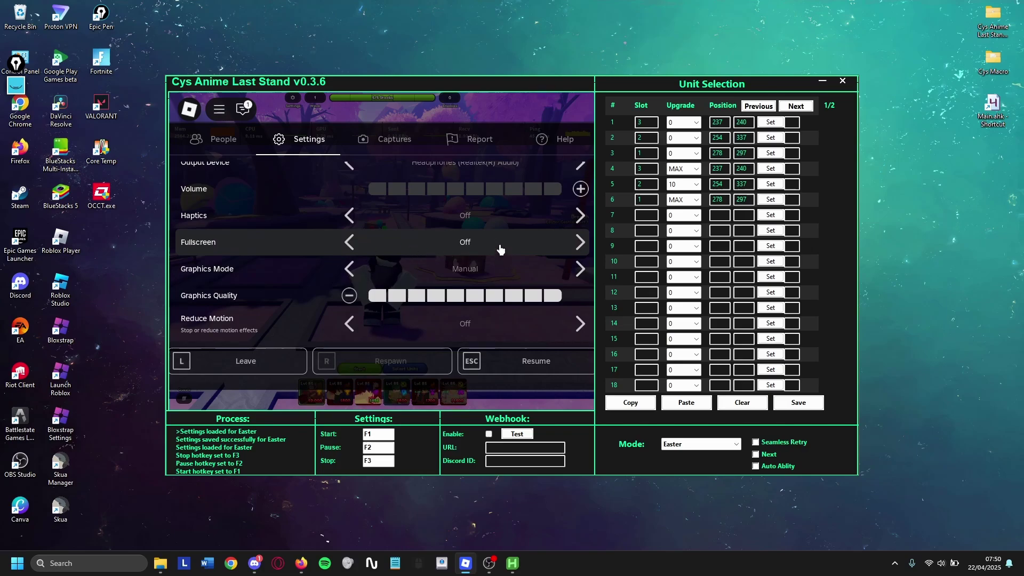
scroll(460, 253, down, 3)
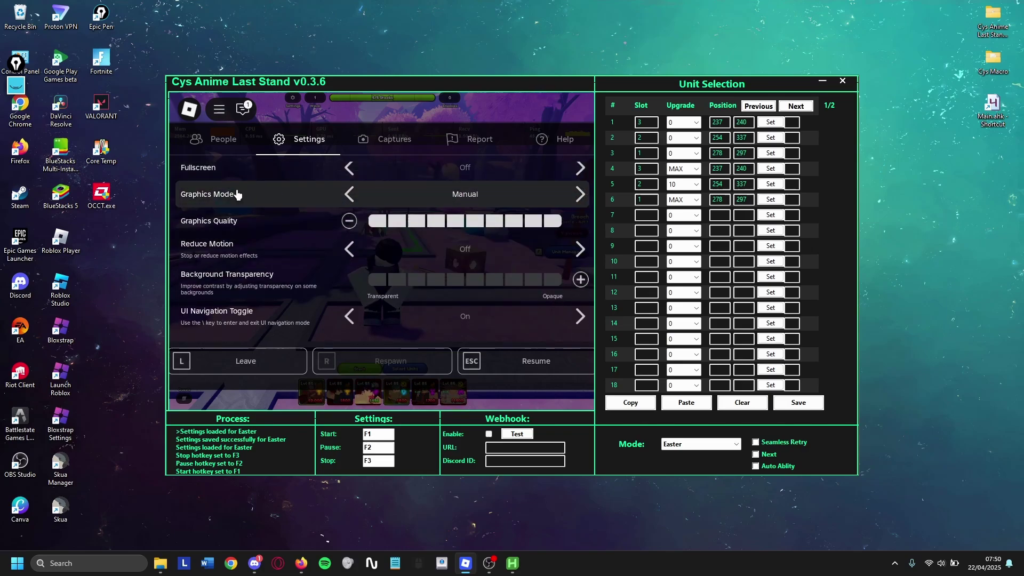
key(Escape)
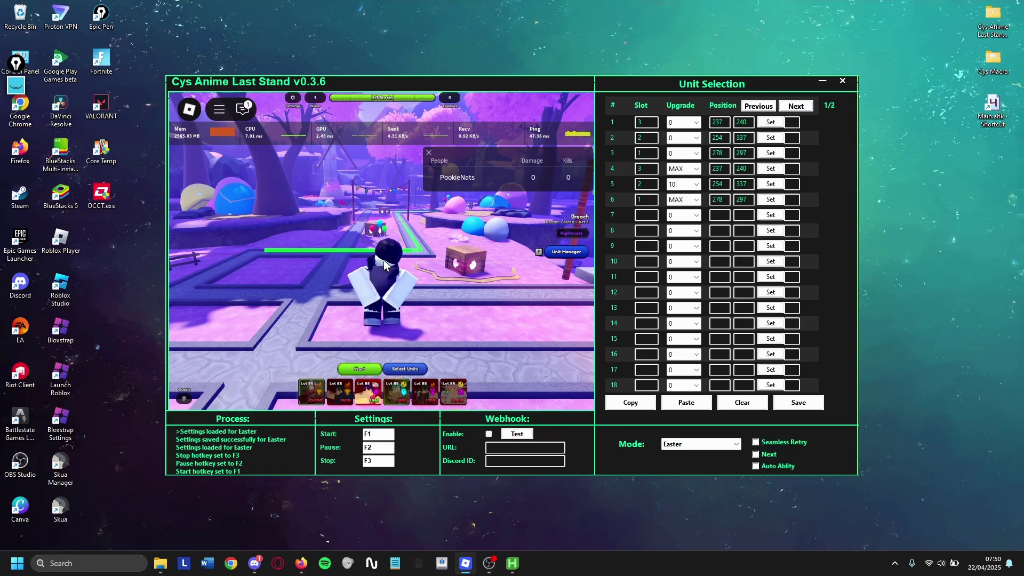
Start the macro's Easter run with F1
key(F1)
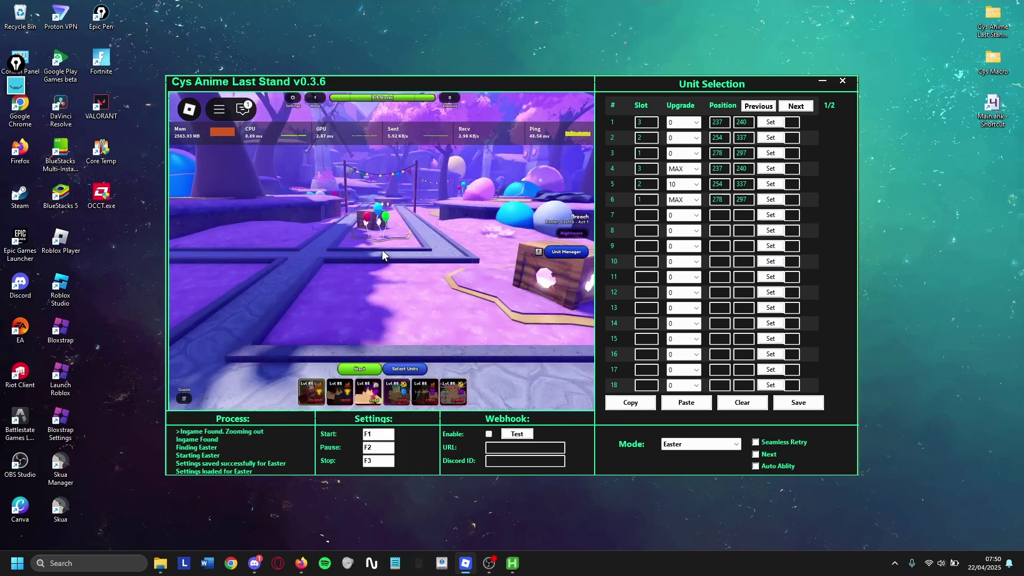